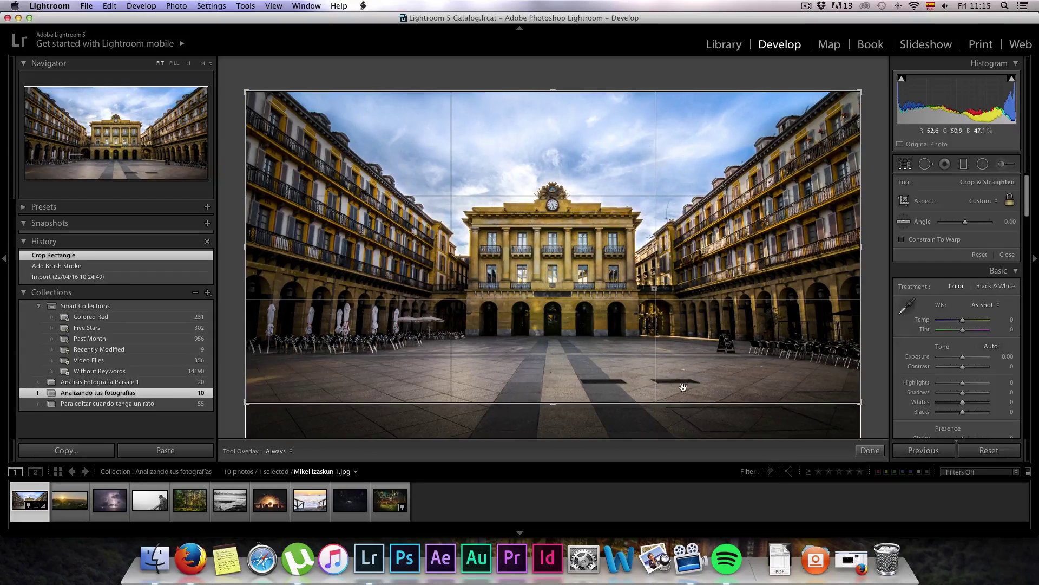
Adjust the lower edge of the plaza photo's crop and apply the crop
{"action": "left_click_drag", "start_coordinate": [553, 402], "coordinate": [552, 404]}
{"action": "key", "text": "Return"}
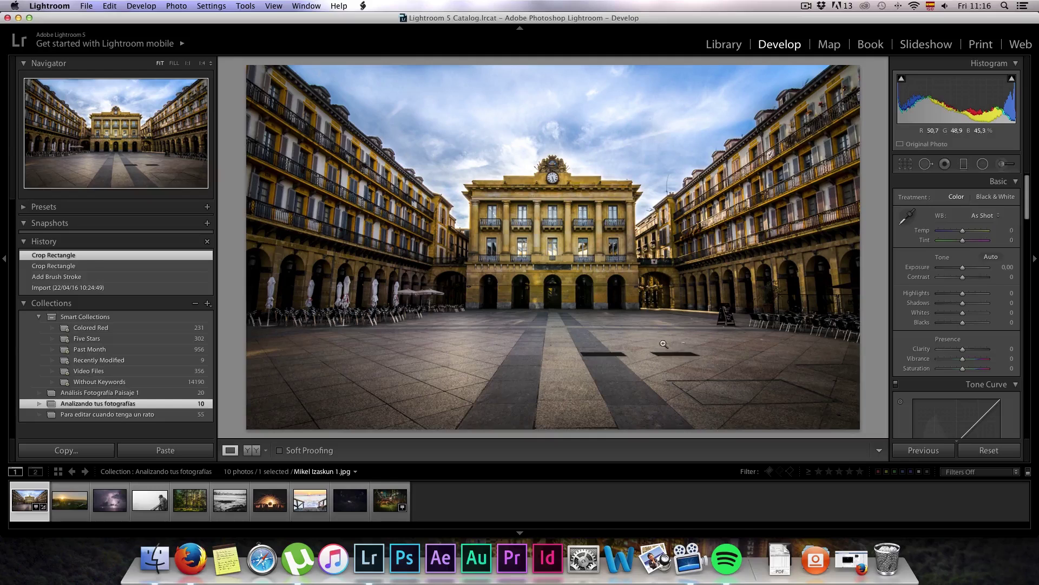
Paint the plaza pavement with a new Adjustment Brush mask of size 17 and set its Clarity to −71
{"action": "left_click", "coordinate": [1001, 164]}
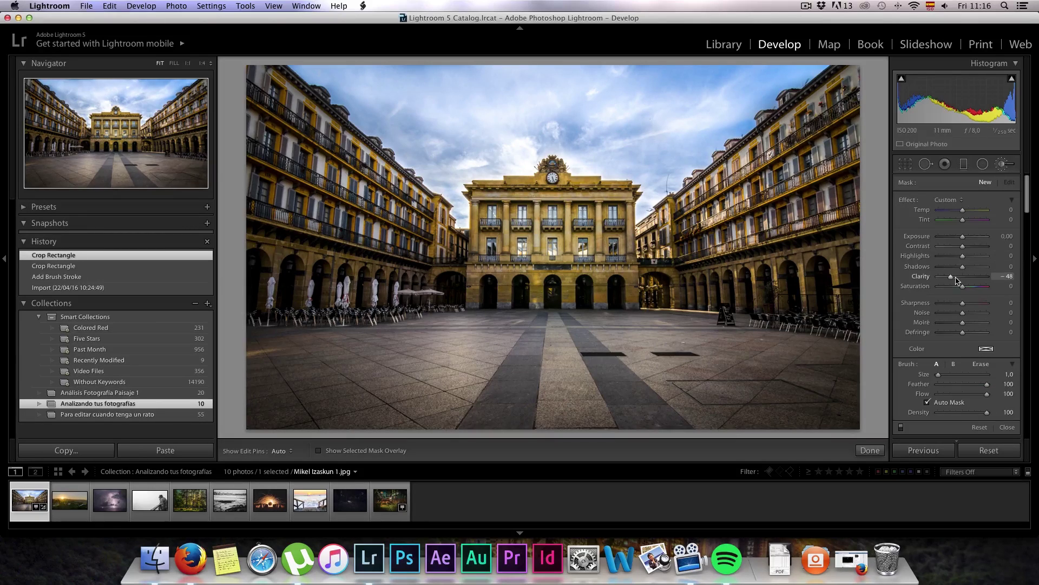
{"action": "left_click_drag", "start_coordinate": [951, 281], "coordinate": [950, 280]}
{"action": "scroll", "coordinate": [595, 360], "scroll_direction": "up", "scroll_amount": 8}
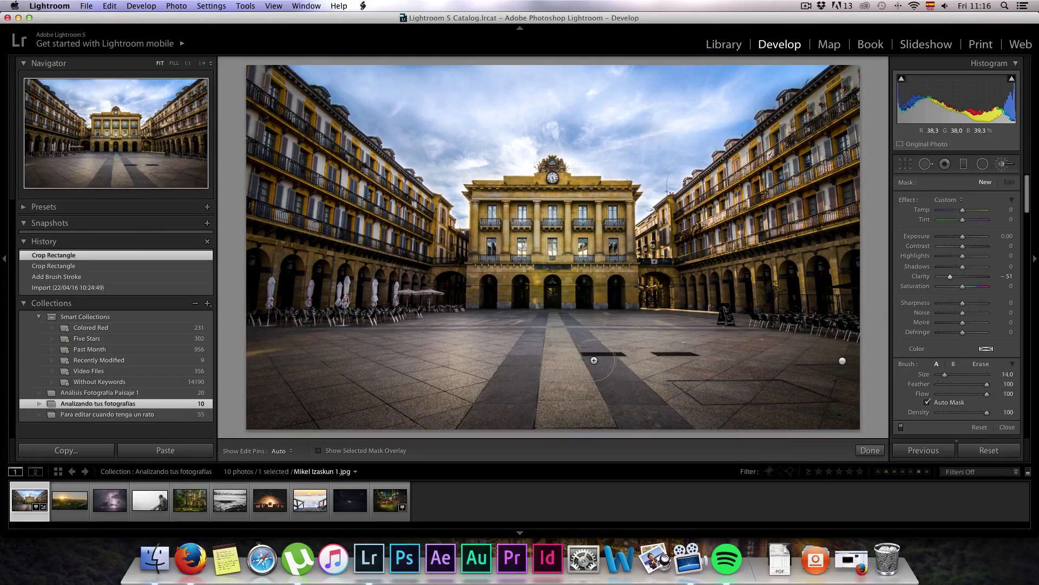
{"action": "key", "text": "h"}
{"action": "mouse_move", "coordinate": [622, 345]}
{"action": "left_mouse_down"}
{"action": "mouse_move", "coordinate": [464, 353]}
{"action": "mouse_move", "coordinate": [393, 374]}
{"action": "mouse_move", "coordinate": [462, 390]}
{"action": "mouse_move", "coordinate": [359, 378]}
{"action": "mouse_move", "coordinate": [388, 373]}
{"action": "left_mouse_up"}
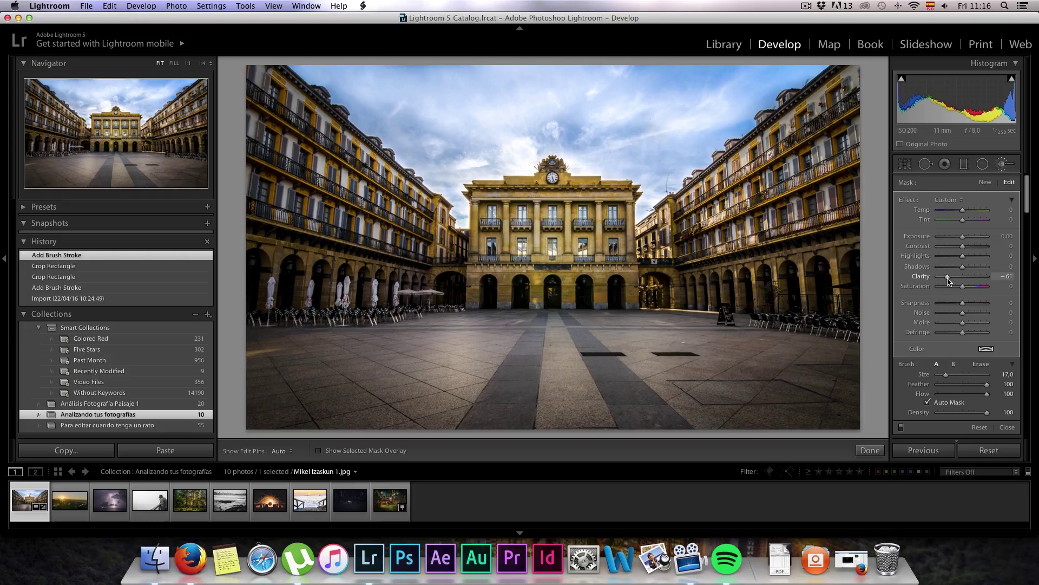
{"action": "left_click_drag", "start_coordinate": [945, 284], "coordinate": [945, 283]}
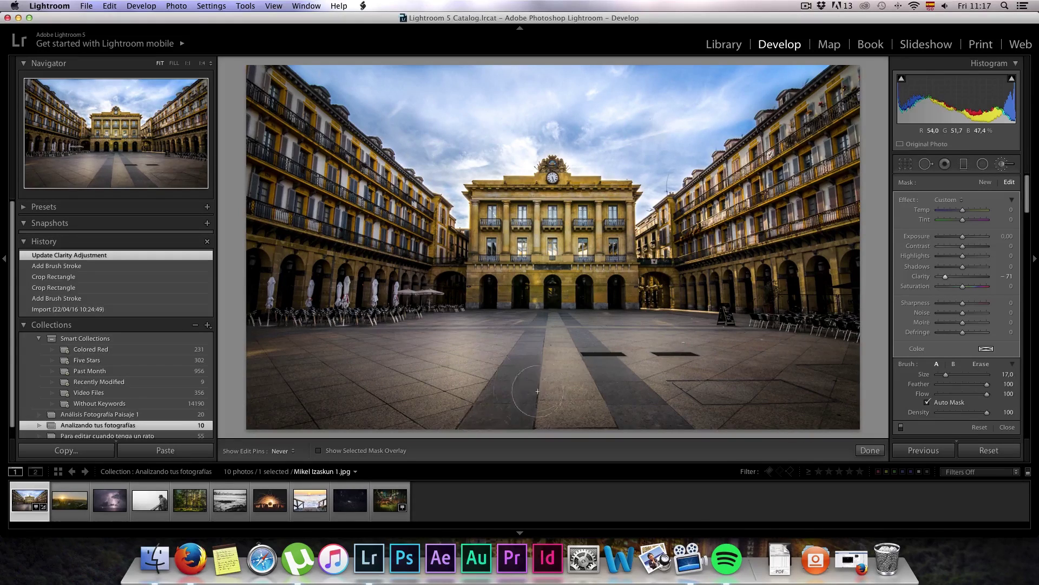
{"action": "mouse_move", "coordinate": [398, 391]}
{"action": "left_mouse_down"}
{"action": "mouse_move", "coordinate": [365, 381]}
{"action": "mouse_move", "coordinate": [386, 376]}
{"action": "left_mouse_up"}
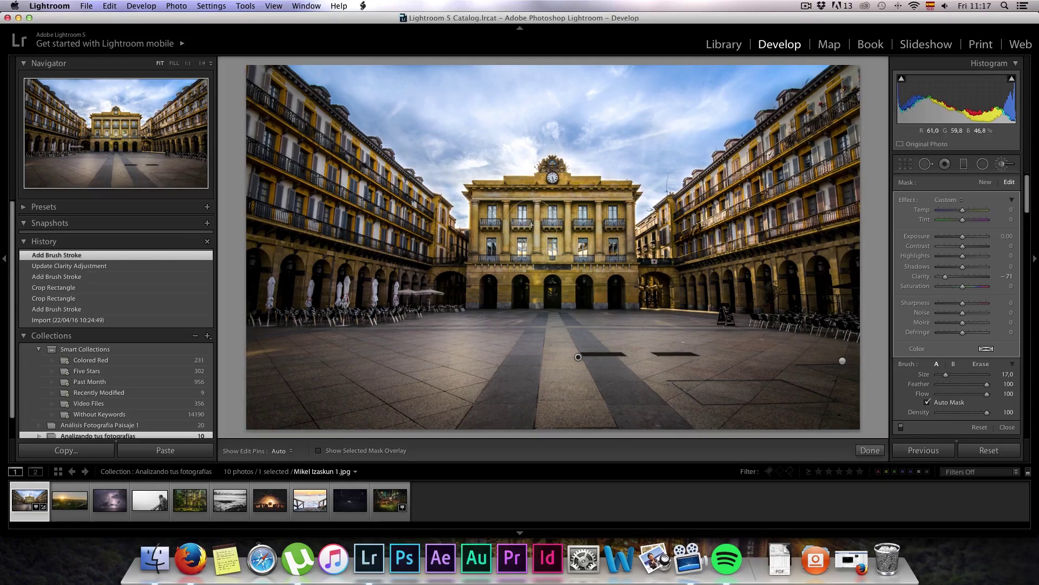
Paint the plaza's building facades with a new brush mask at Clarity 63, reducing the brush size to 11
{"action": "left_click", "coordinate": [985, 184]}
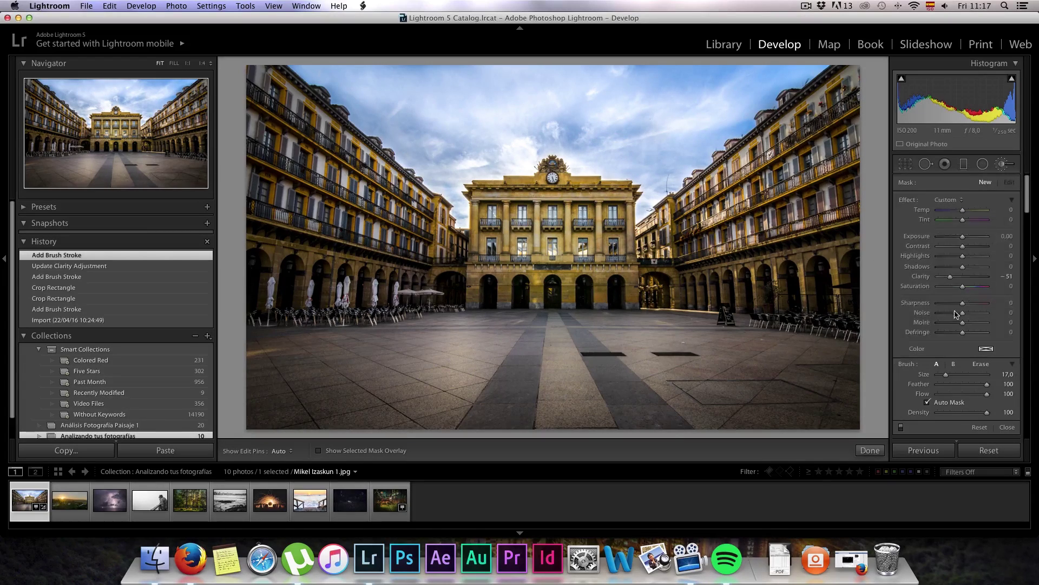
{"action": "left_click_drag", "start_coordinate": [946, 276], "coordinate": [978, 276]}
{"action": "mouse_move", "coordinate": [528, 271]}
{"action": "left_mouse_down"}
{"action": "mouse_move", "coordinate": [517, 252]}
{"action": "mouse_move", "coordinate": [521, 277]}
{"action": "left_mouse_up"}
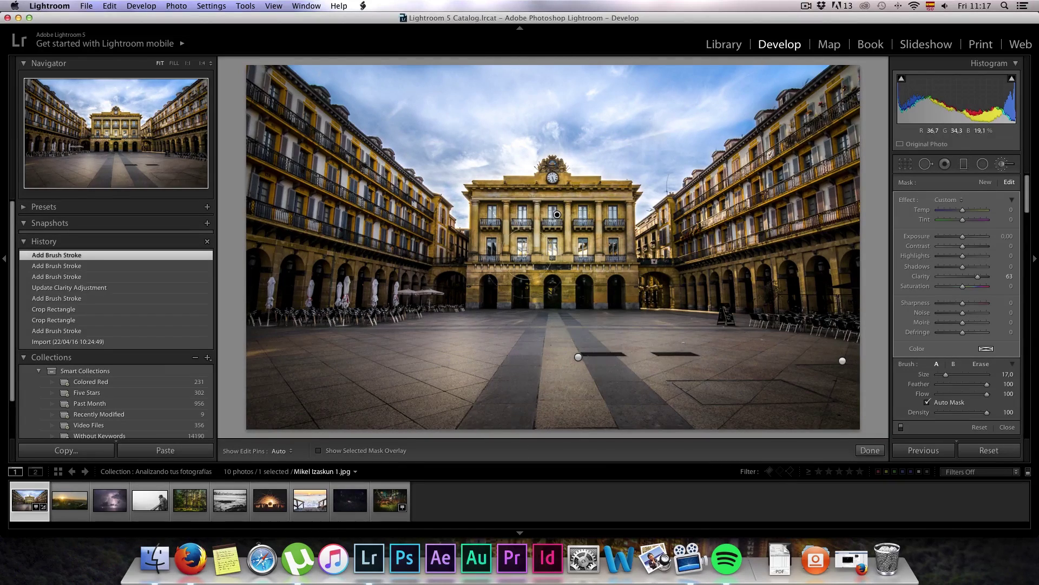
{"action": "scroll", "coordinate": [614, 253], "scroll_direction": "down", "scroll_amount": 3}
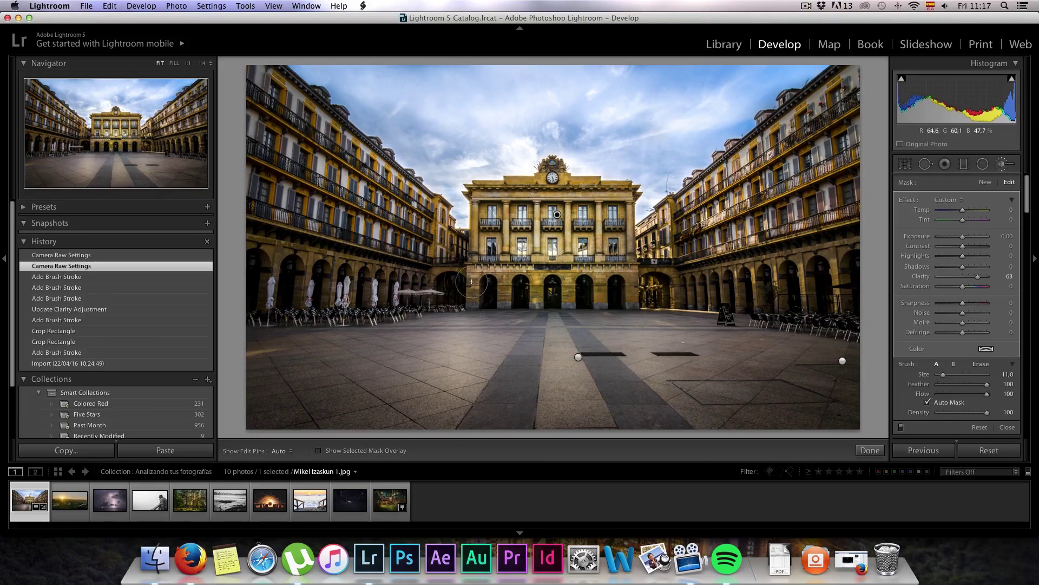
Open the sunset photo and add a graduated filter over the lower landscape with Clarity 38 and raised Shadows
{"action": "left_click", "coordinate": [69, 500]}
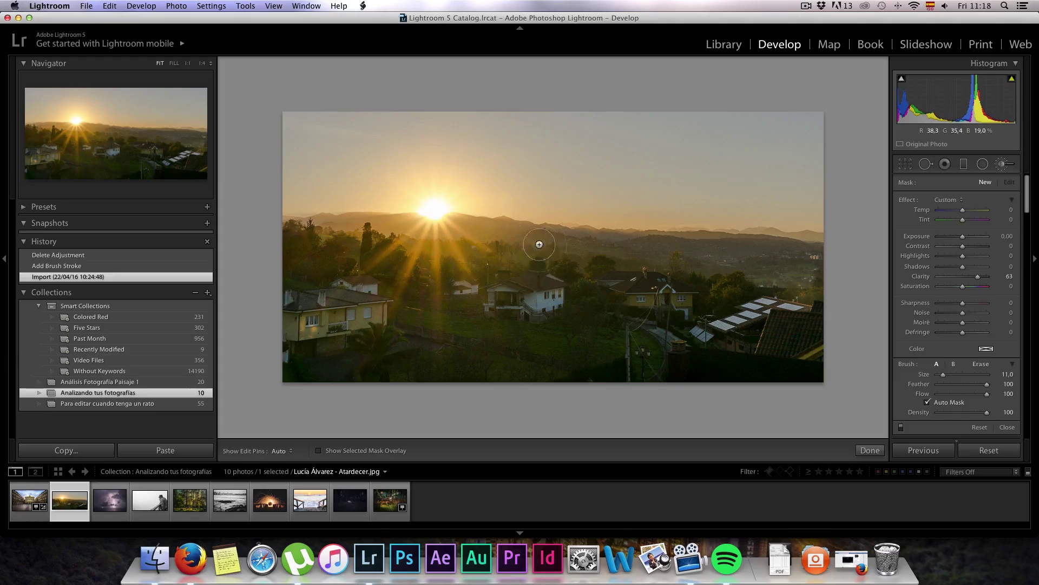
{"action": "mouse_move", "coordinate": [458, 203]}
{"action": "left_mouse_down"}
{"action": "mouse_move", "coordinate": [433, 208]}
{"action": "mouse_move", "coordinate": [435, 232]}
{"action": "left_mouse_up"}
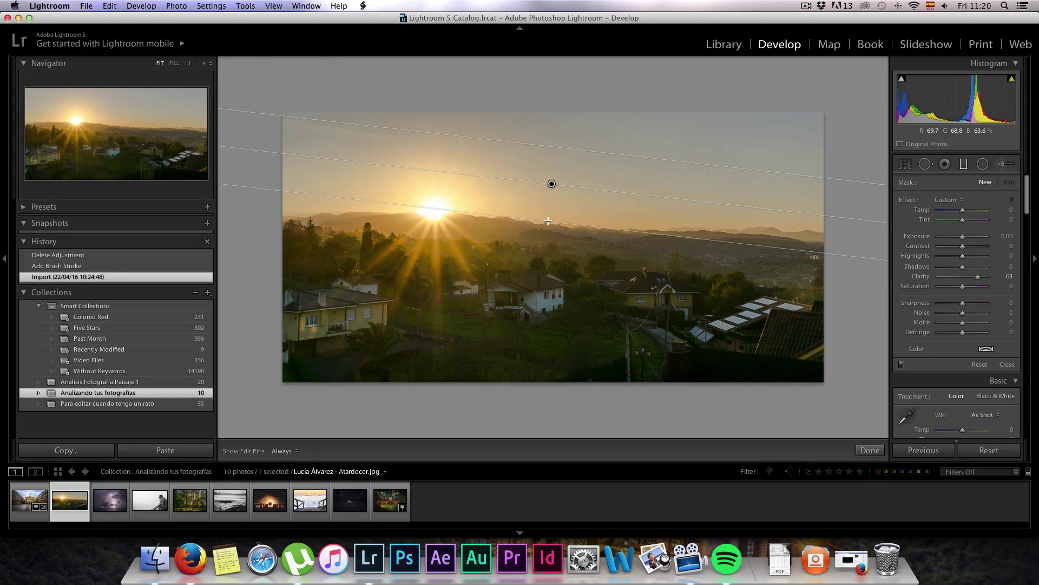
{"action": "left_click_drag", "start_coordinate": [501, 334], "coordinate": [506, 302]}
{"action": "mouse_move", "coordinate": [977, 276]}
{"action": "left_mouse_down"}
{"action": "mouse_move", "coordinate": [961, 272]}
{"action": "mouse_move", "coordinate": [974, 276]}
{"action": "left_mouse_up"}
{"action": "left_click_drag", "start_coordinate": [963, 267], "coordinate": [973, 267]}
{"action": "left_click_drag", "start_coordinate": [506, 302], "coordinate": [507, 283]}
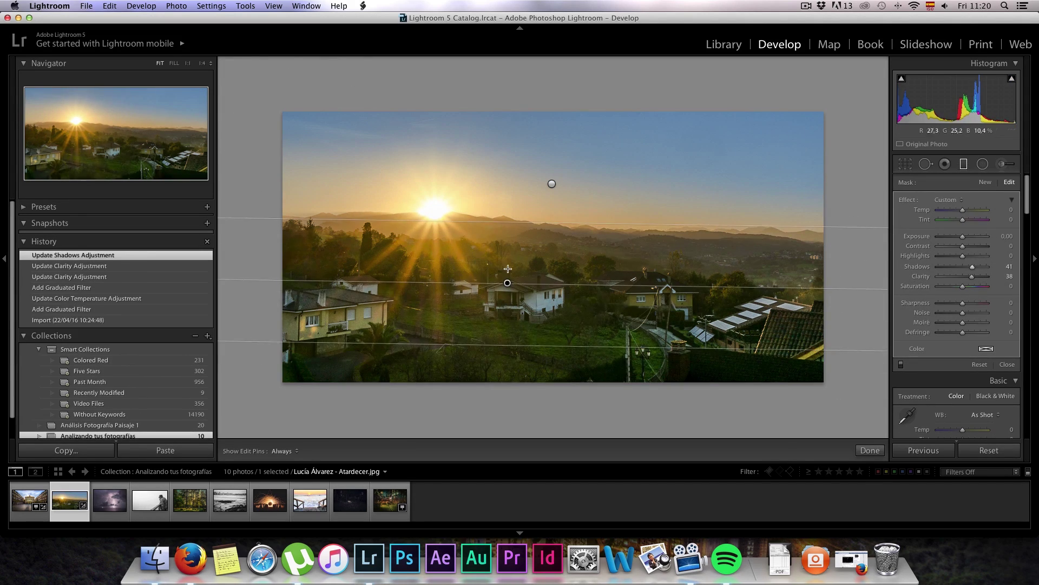
{"action": "left_click_drag", "start_coordinate": [973, 267], "coordinate": [977, 268]}
Brush warmth onto the sunset landscape with an Adjustment Brush mask at Temp 27 and Tint 22
{"action": "left_click", "coordinate": [1005, 164]}
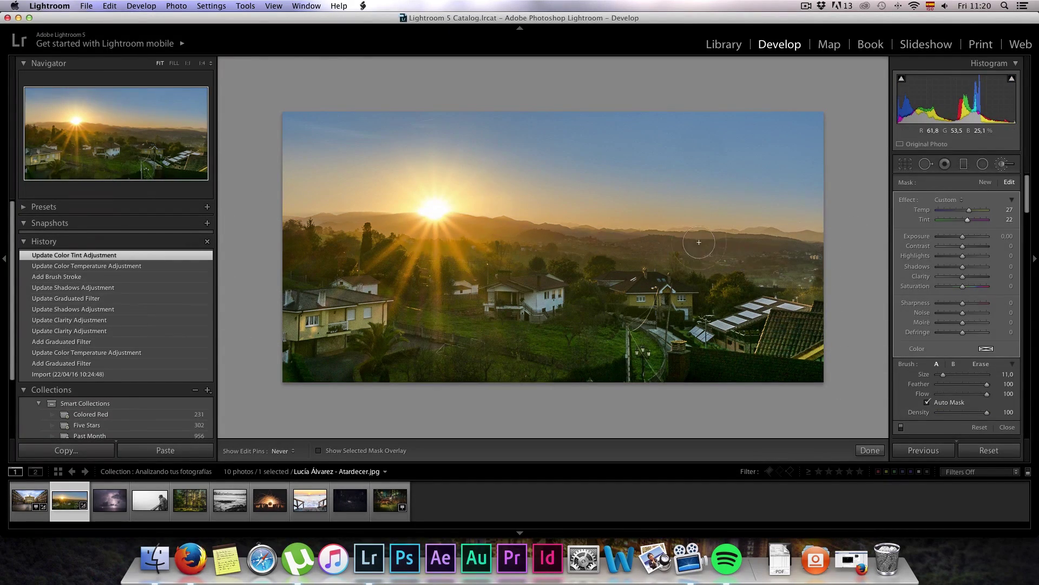
{"action": "key", "text": "alt"}
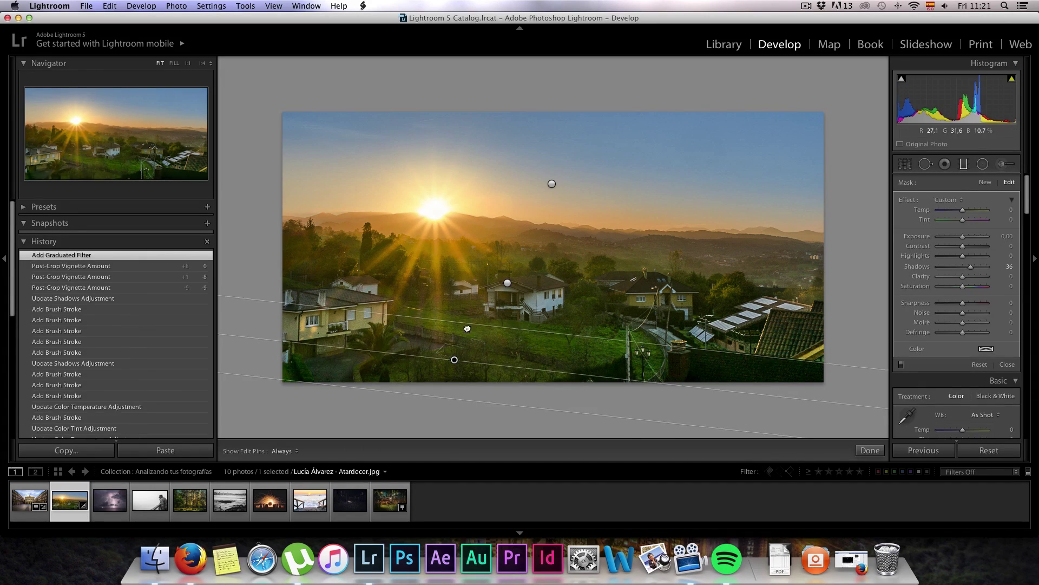
Reposition the foreground graduated filter and darken the upper sky with another graduated filter of slightly lower Exposure
{"action": "left_click_drag", "start_coordinate": [456, 325], "coordinate": [420, 359]}
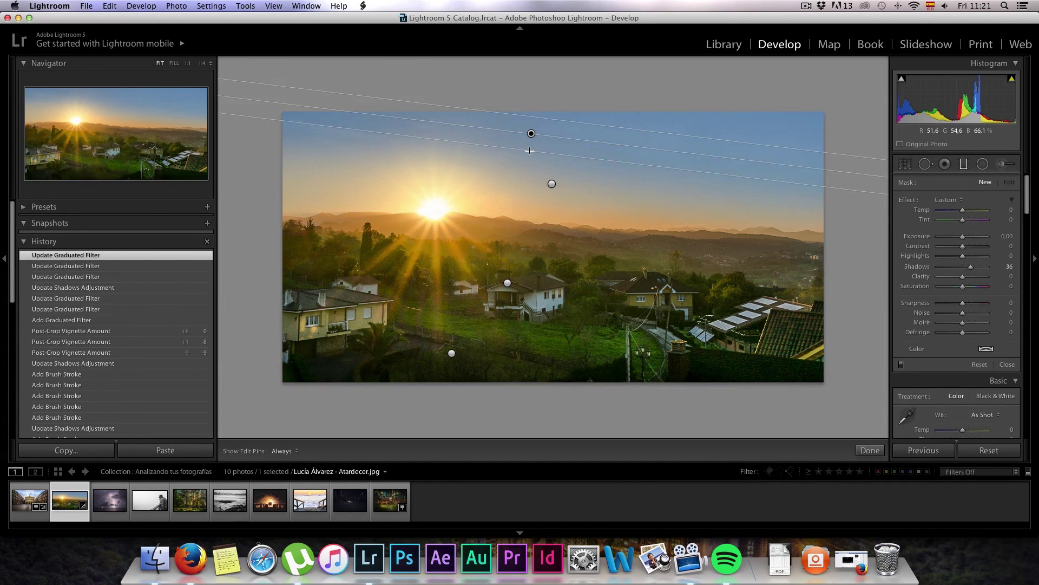
{"action": "left_click_drag", "start_coordinate": [963, 237], "coordinate": [959, 238]}
{"action": "left_click_drag", "start_coordinate": [672, 141], "coordinate": [671, 146]}
{"action": "left_click_drag", "start_coordinate": [961, 238], "coordinate": [961, 238]}
{"action": "left_click", "coordinate": [1007, 364]}
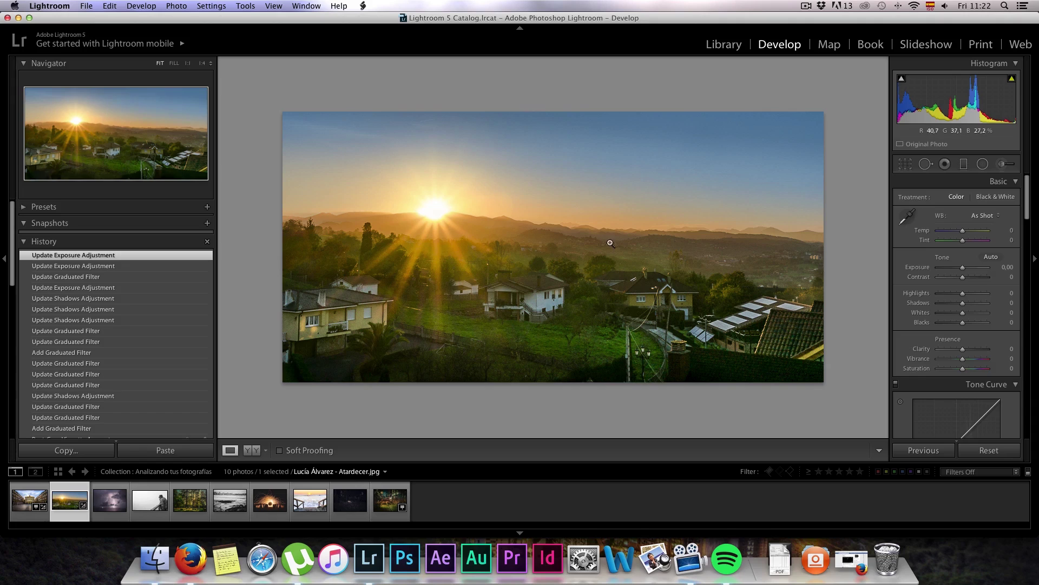
Compare the sunset photo's imported state with its latest edit in the history
{"action": "scroll", "coordinate": [94, 381], "scroll_direction": "down", "scroll_amount": 10}
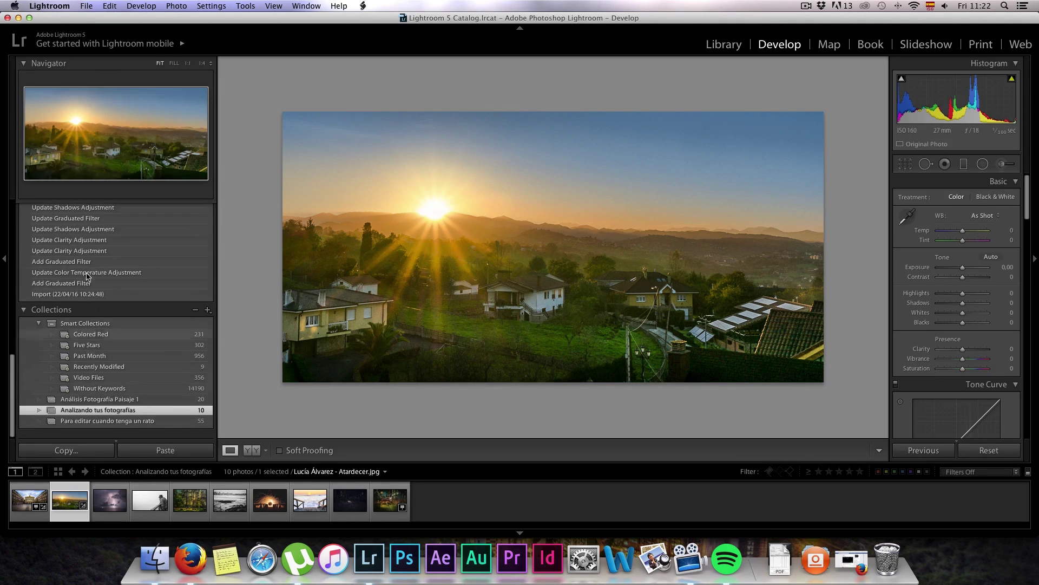
{"action": "left_click", "coordinate": [102, 299]}
{"action": "scroll", "coordinate": [102, 299], "scroll_direction": "up", "scroll_amount": 15}
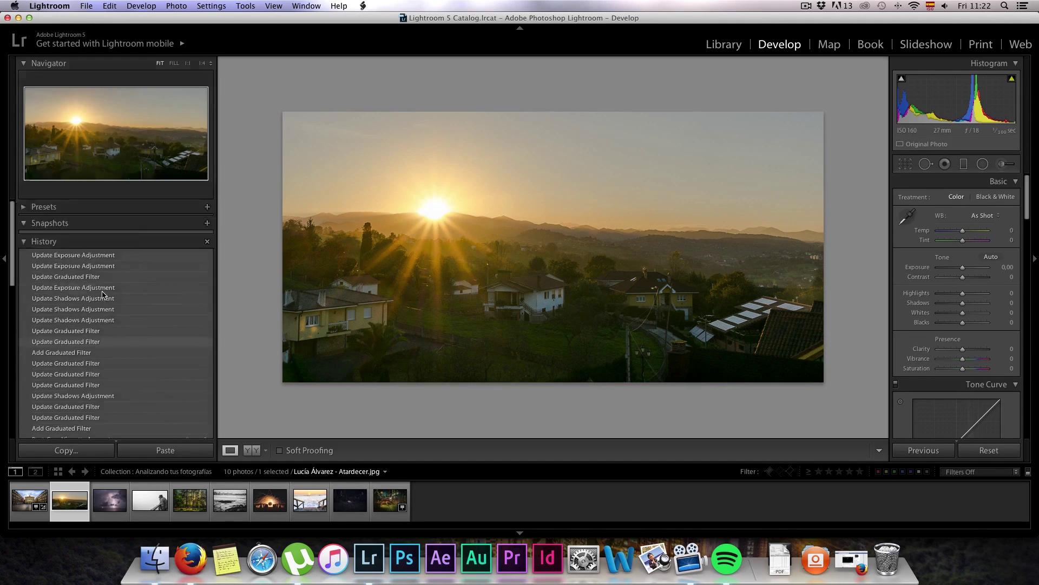
{"action": "left_click", "coordinate": [98, 255]}
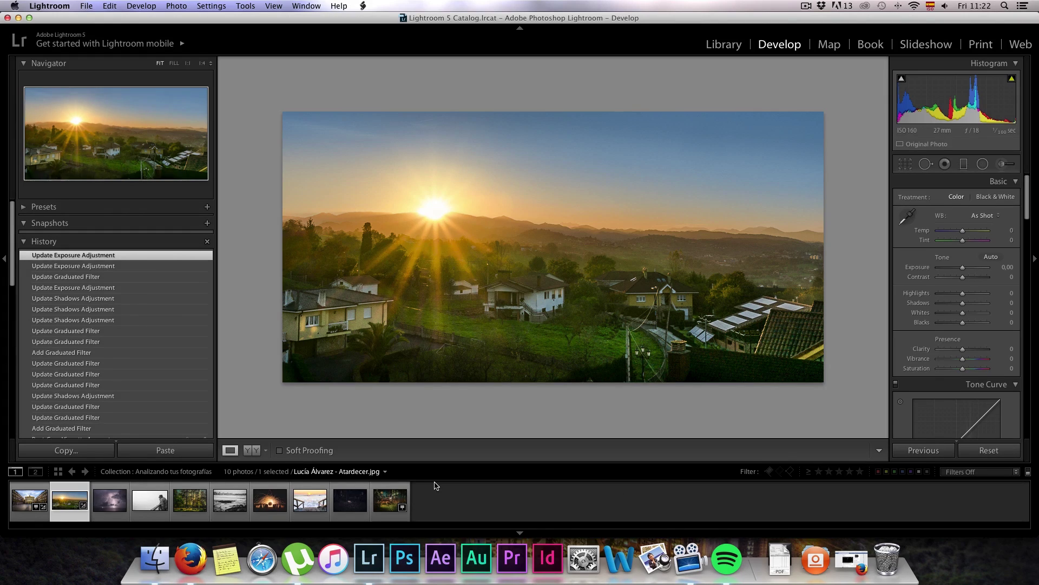
Open the lightning storm photo and crop off a strip of sky along its upper edge
{"action": "left_click", "coordinate": [105, 506]}
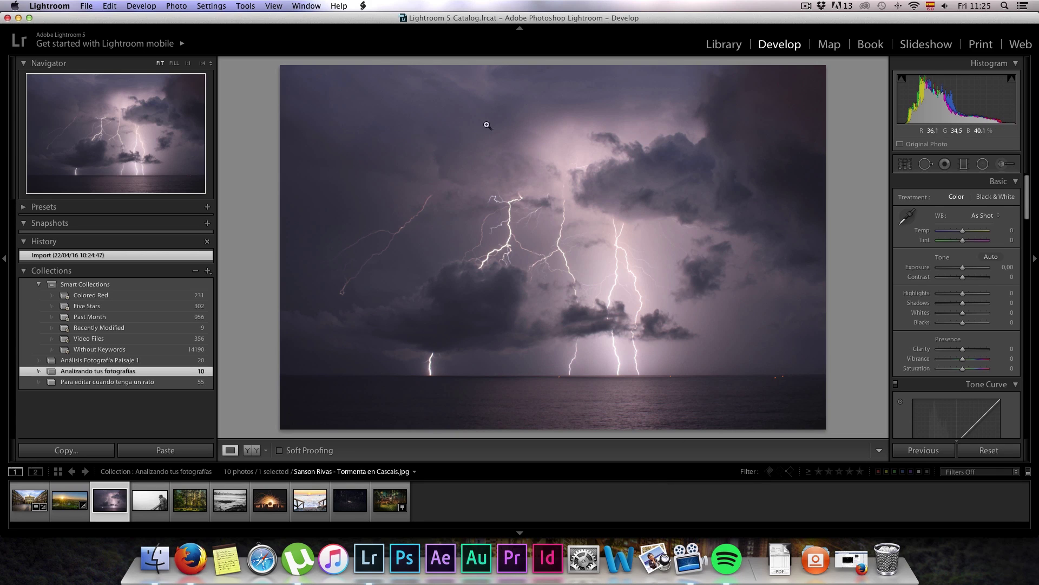
{"action": "left_click", "coordinate": [906, 164]}
{"action": "left_click_drag", "start_coordinate": [553, 65], "coordinate": [552, 83]}
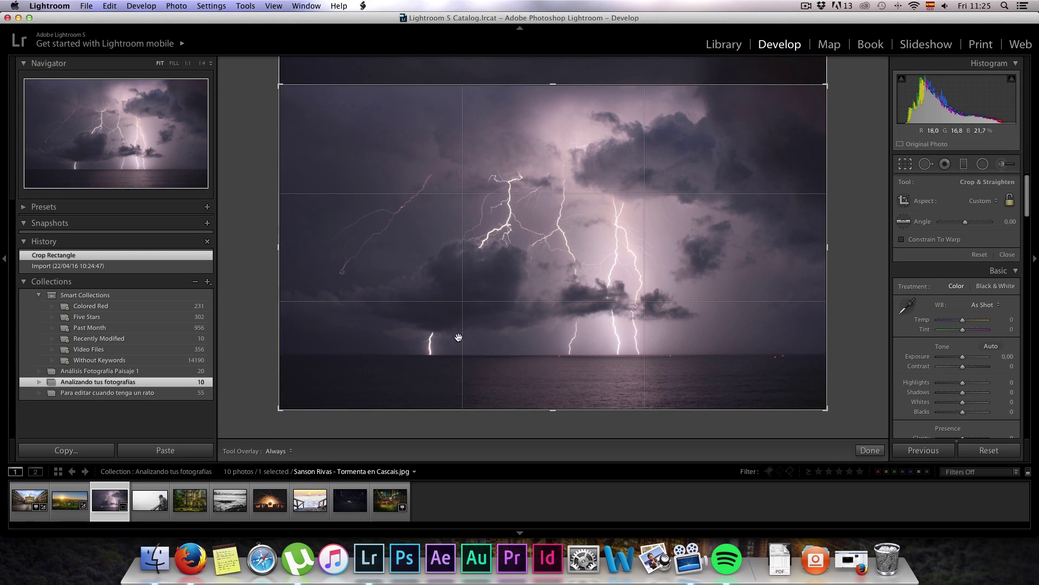
{"action": "left_click", "coordinate": [871, 450]}
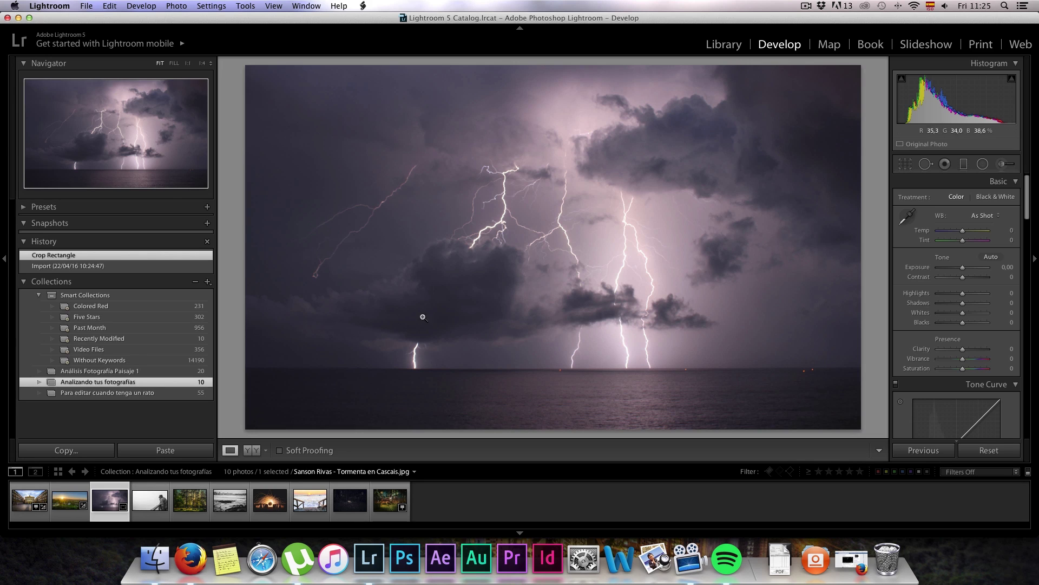
Open the black-and-white photo of the man in the fog and try cropping its lower part and right side
{"action": "left_click", "coordinate": [151, 501]}
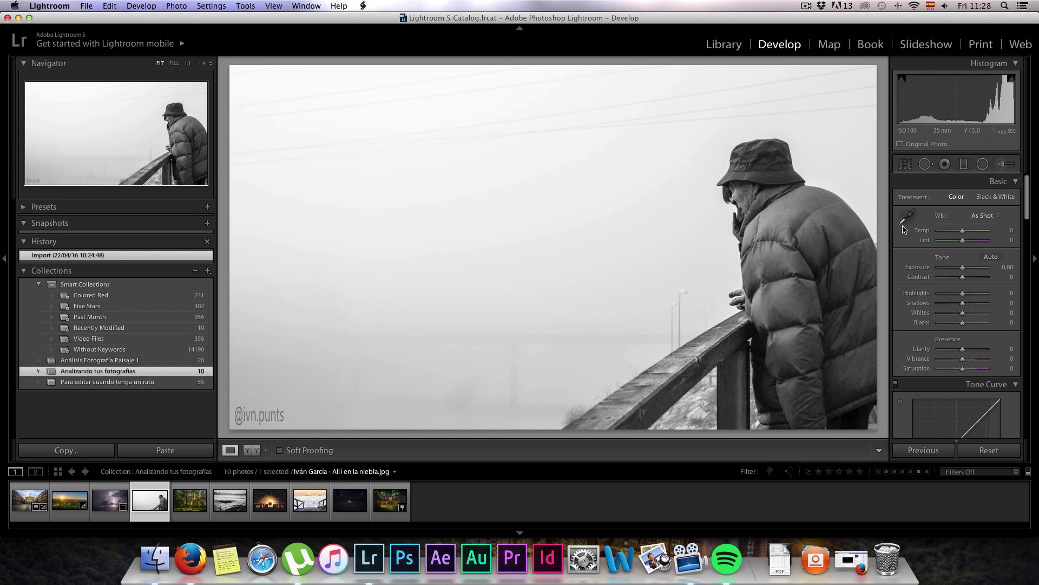
{"action": "left_click", "coordinate": [906, 164]}
{"action": "left_click_drag", "start_coordinate": [550, 433], "coordinate": [552, 387]}
{"action": "left_click_drag", "start_coordinate": [880, 245], "coordinate": [856, 258]}
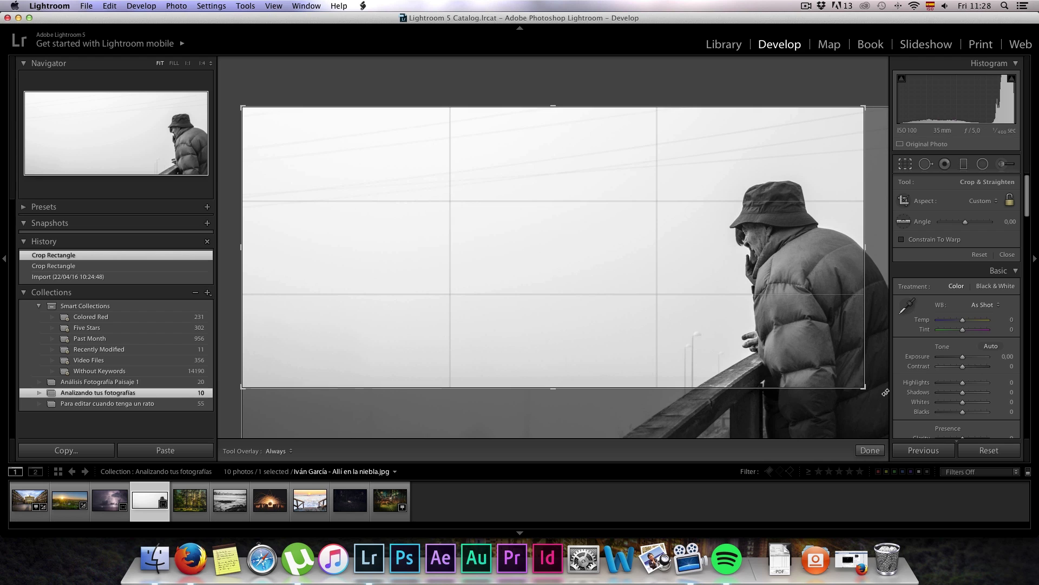
{"action": "key", "text": "super+alt+r"}
{"action": "left_click", "coordinate": [883, 375]}
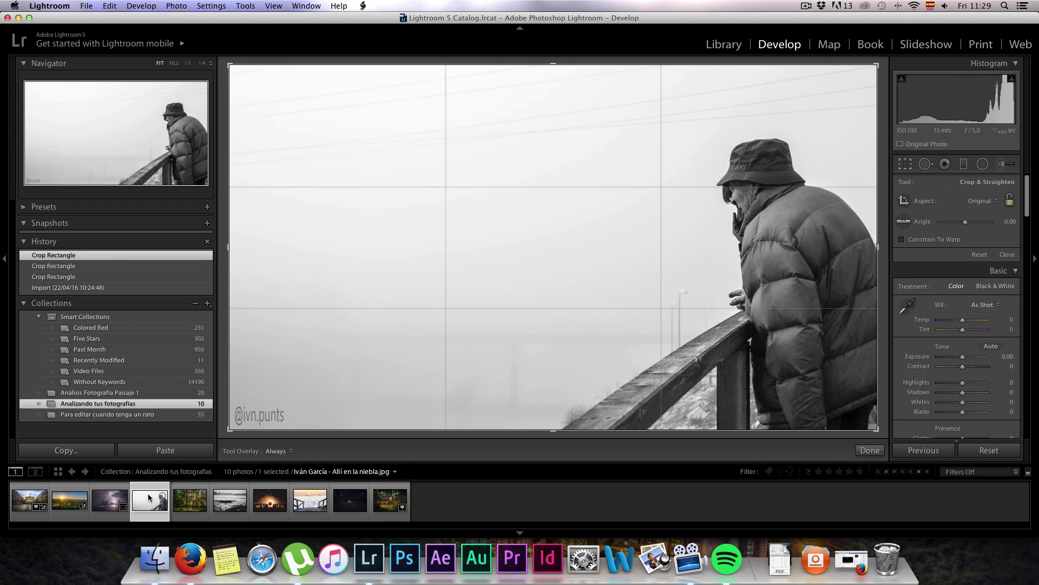
Open the sunlit forest photo and set Temp −4, Tint +40, Highlights −32 and Shadows +52
{"action": "left_click", "coordinate": [194, 500]}
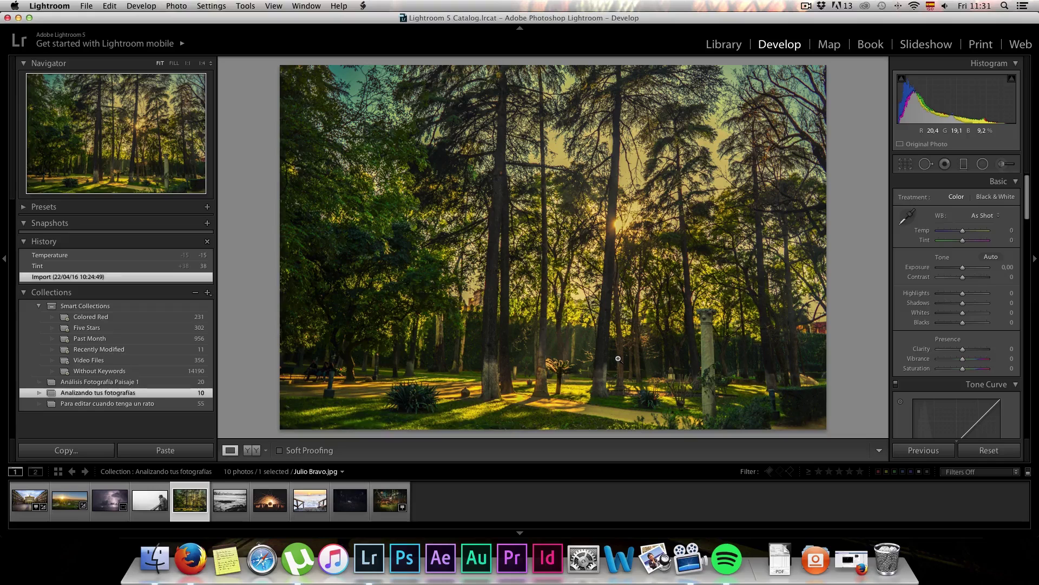
{"action": "mouse_move", "coordinate": [963, 243]}
{"action": "left_mouse_down"}
{"action": "mouse_move", "coordinate": [972, 243]}
{"action": "mouse_move", "coordinate": [964, 230]}
{"action": "mouse_move", "coordinate": [975, 240]}
{"action": "left_mouse_up"}
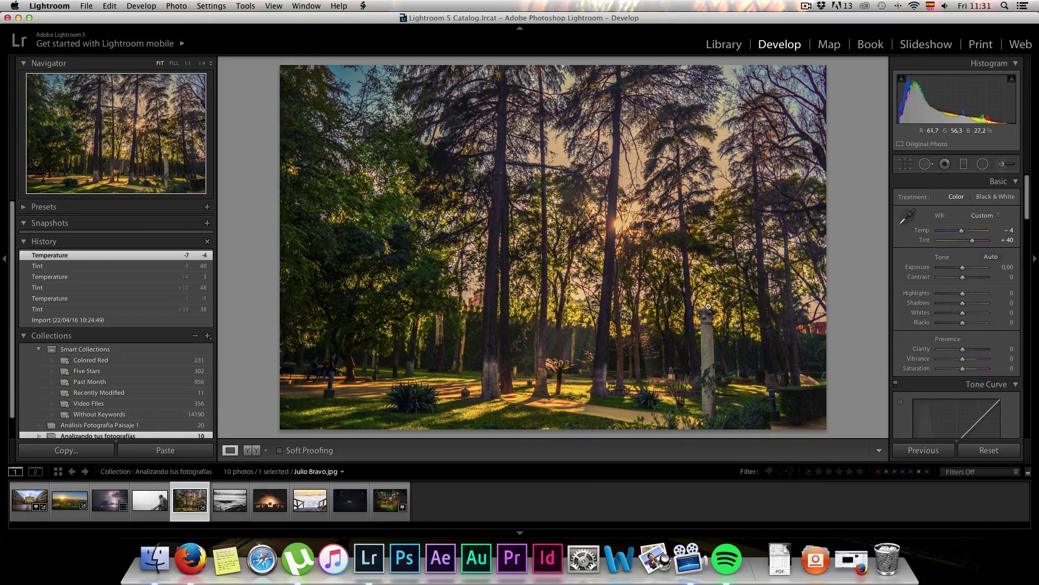
{"action": "mouse_move", "coordinate": [963, 303]}
{"action": "left_mouse_down"}
{"action": "mouse_move", "coordinate": [979, 304]}
{"action": "mouse_move", "coordinate": [956, 295]}
{"action": "left_mouse_up"}
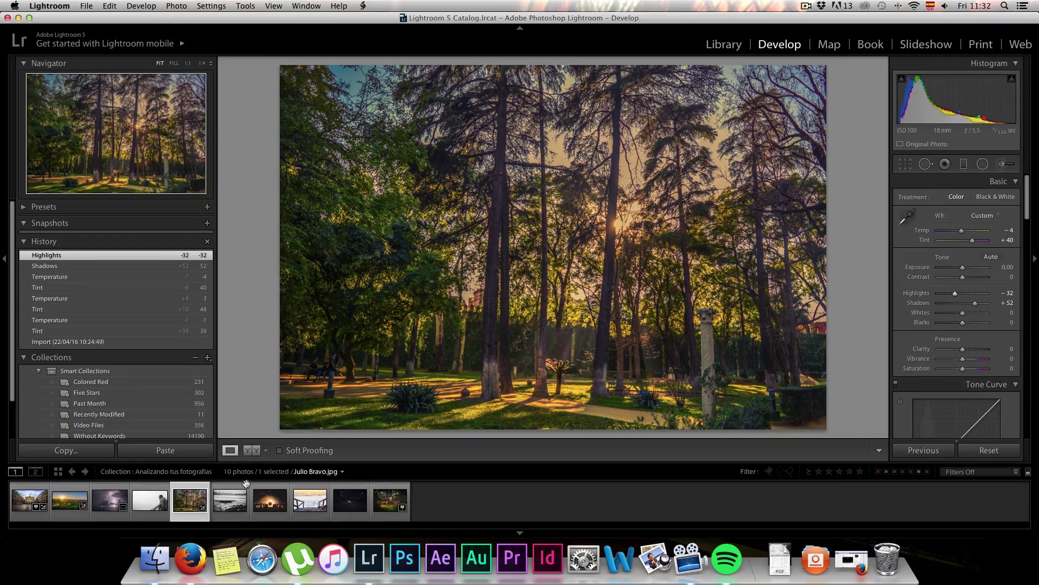
View the surfer photo, and for comparison the woman-on-the-shore photo in Análisis Fotografía Paisaje 1 with its imported version
{"action": "left_click", "coordinate": [221, 503]}
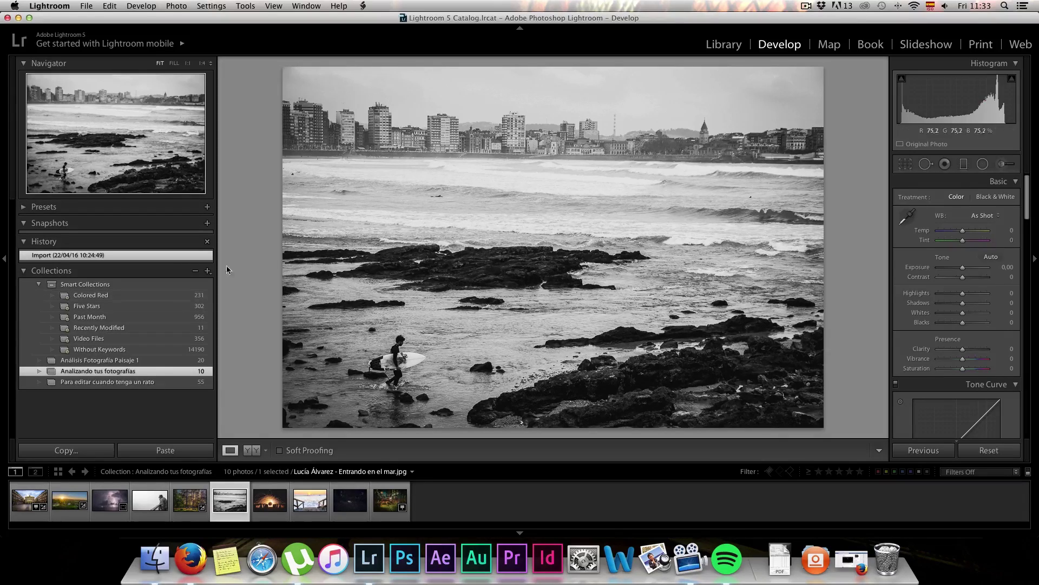
{"action": "left_click", "coordinate": [97, 360]}
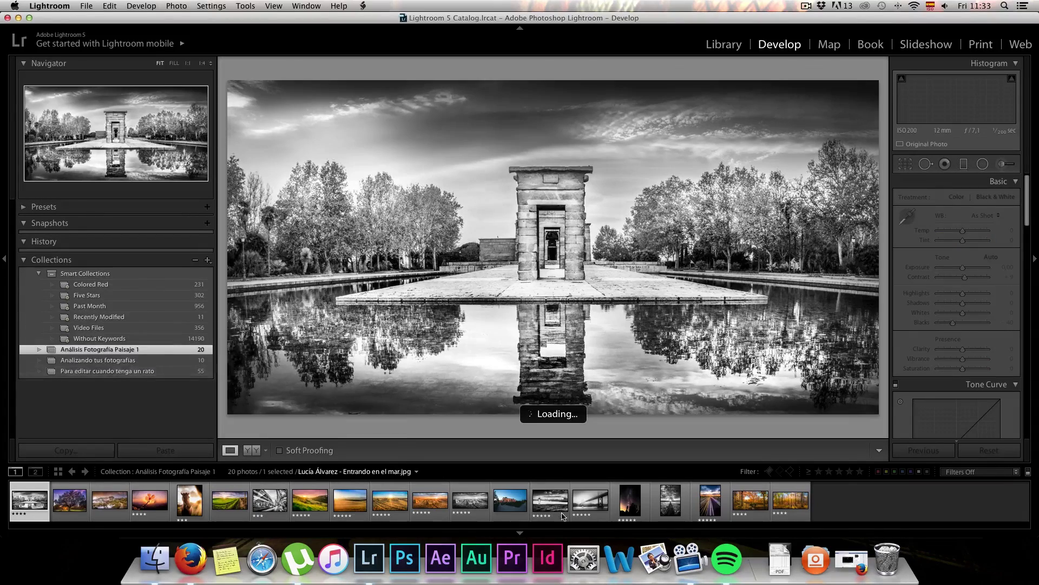
{"action": "left_click", "coordinate": [555, 508]}
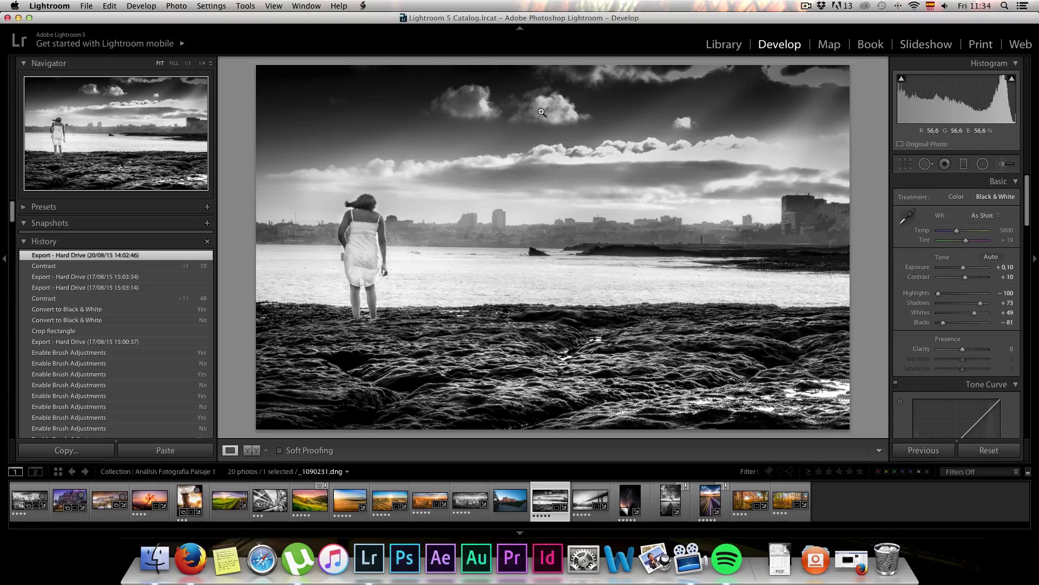
{"action": "scroll", "coordinate": [91, 361], "scroll_direction": "down", "scroll_amount": 3}
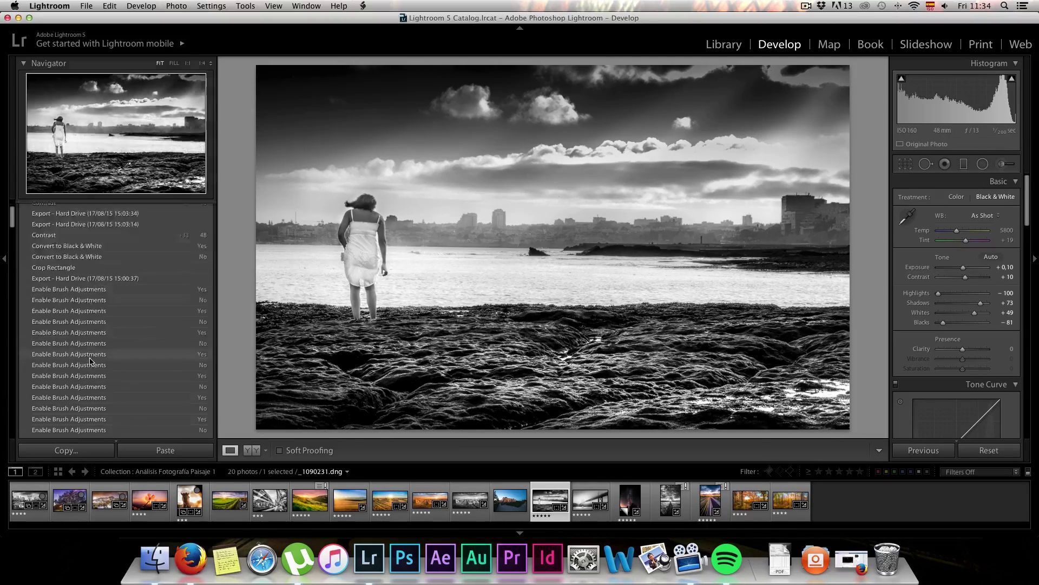
{"action": "scroll", "coordinate": [92, 374], "scroll_direction": "down", "scroll_amount": 10}
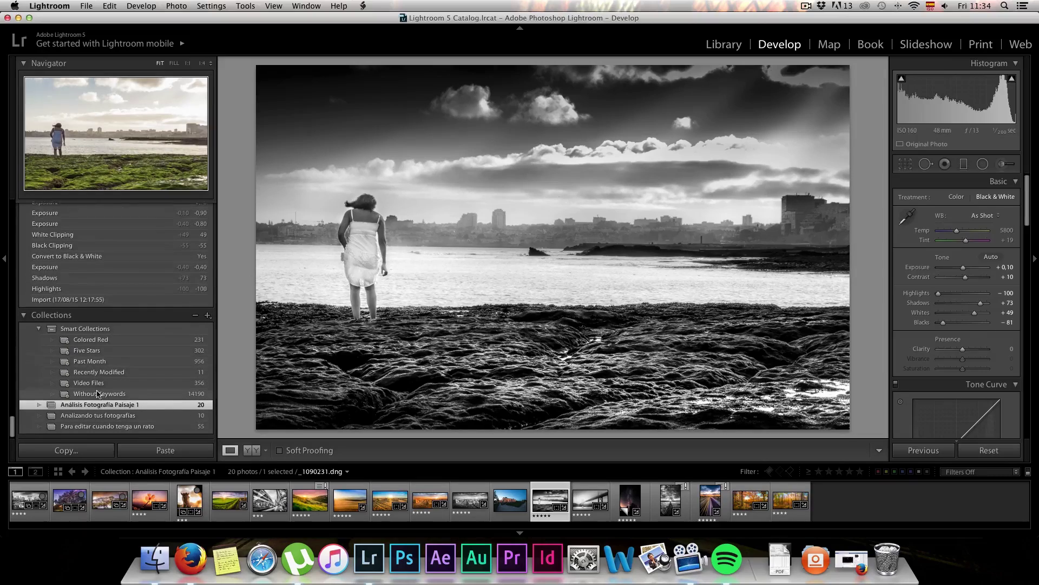
Return to the Analizando tus fotografías collection and reopen the black-and-white surfer photo
{"action": "left_click", "coordinate": [97, 415]}
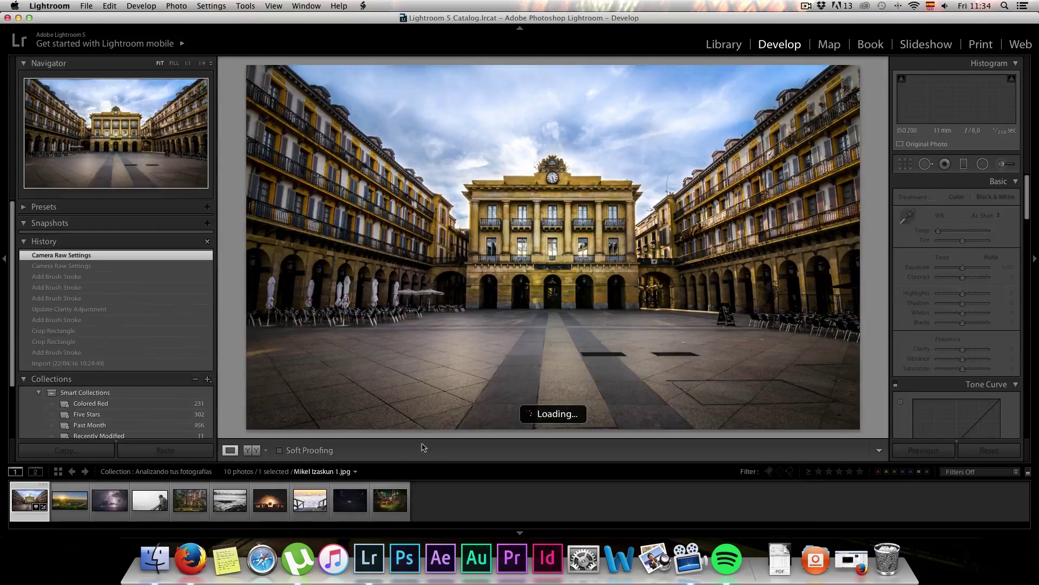
{"action": "left_click", "coordinate": [231, 508]}
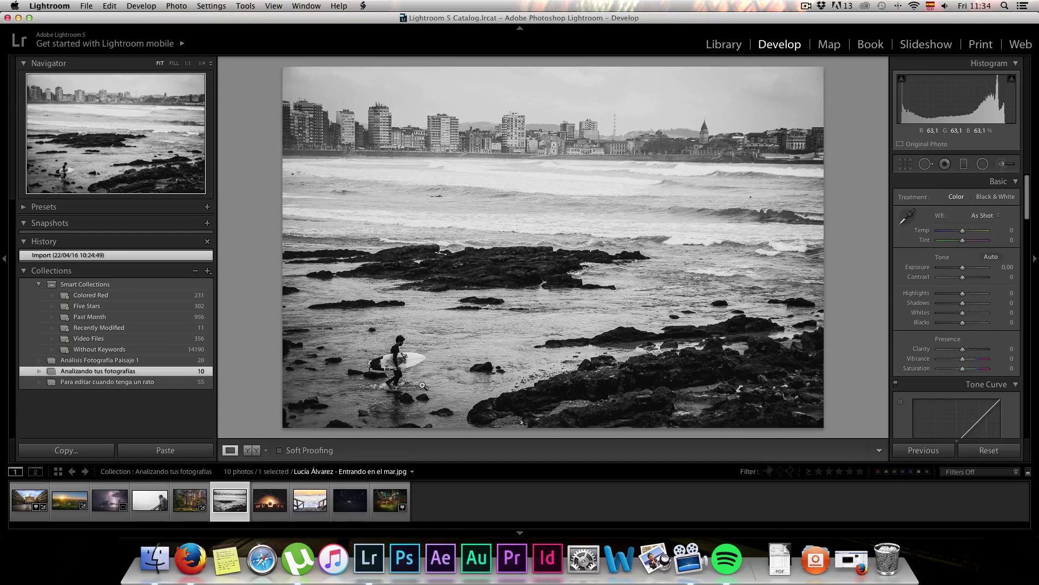
Open the photo of sparks over the wooden bridge and set Blacks to −14
{"action": "left_click", "coordinate": [263, 506]}
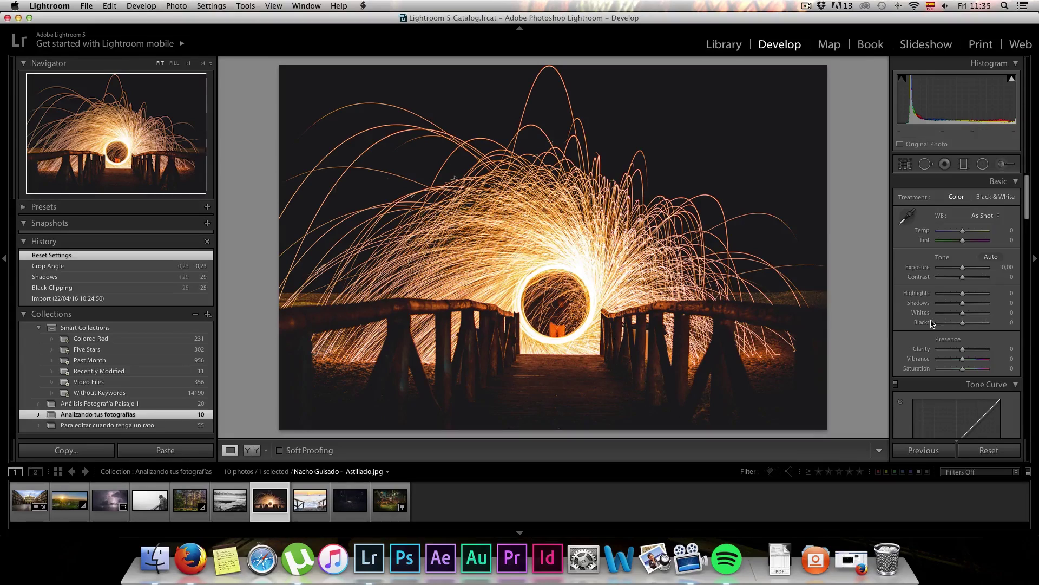
{"action": "left_click_drag", "start_coordinate": [966, 327], "coordinate": [960, 328]}
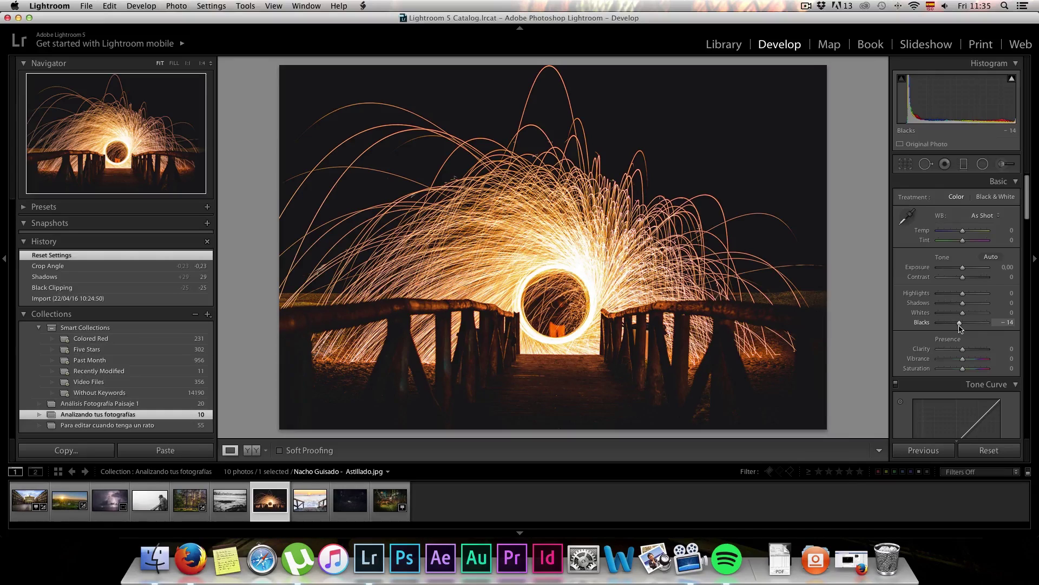
{"action": "left_click_drag", "start_coordinate": [960, 328], "coordinate": [960, 328]}
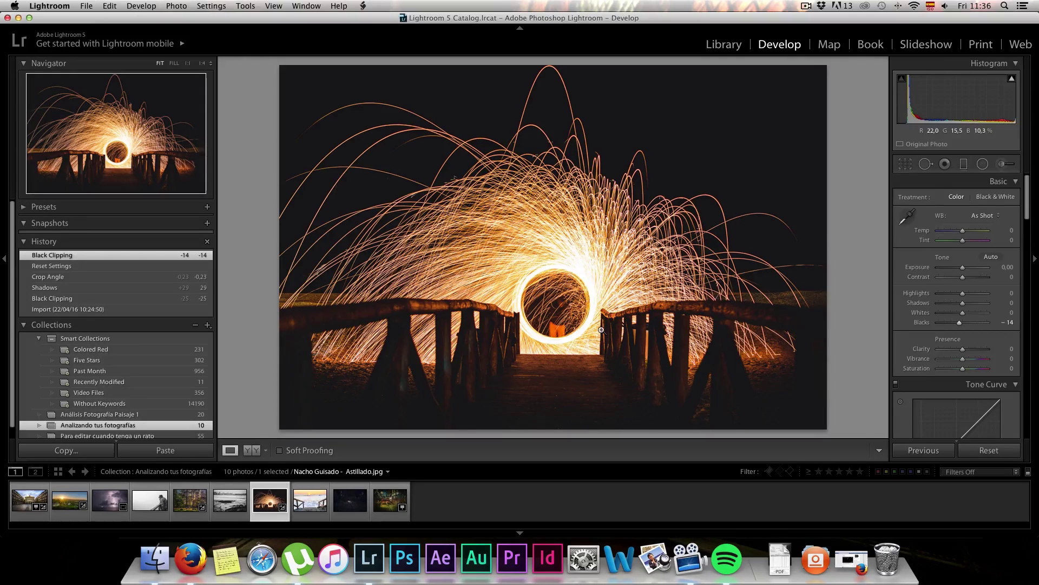
View the photo of waves at sunset and the dark photo of the swing in the woods
{"action": "left_click", "coordinate": [310, 504]}
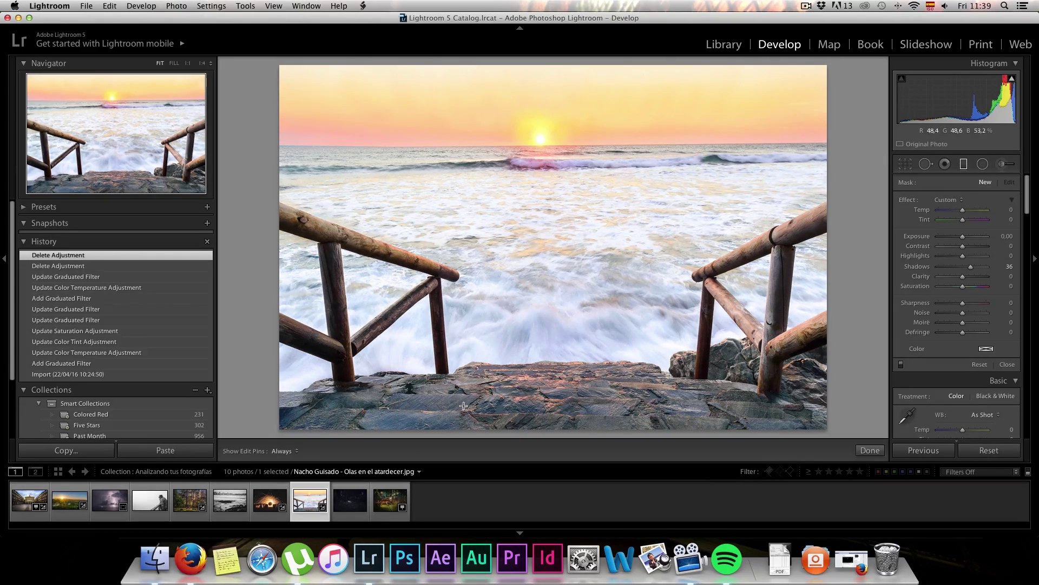
{"action": "key", "text": "Right"}
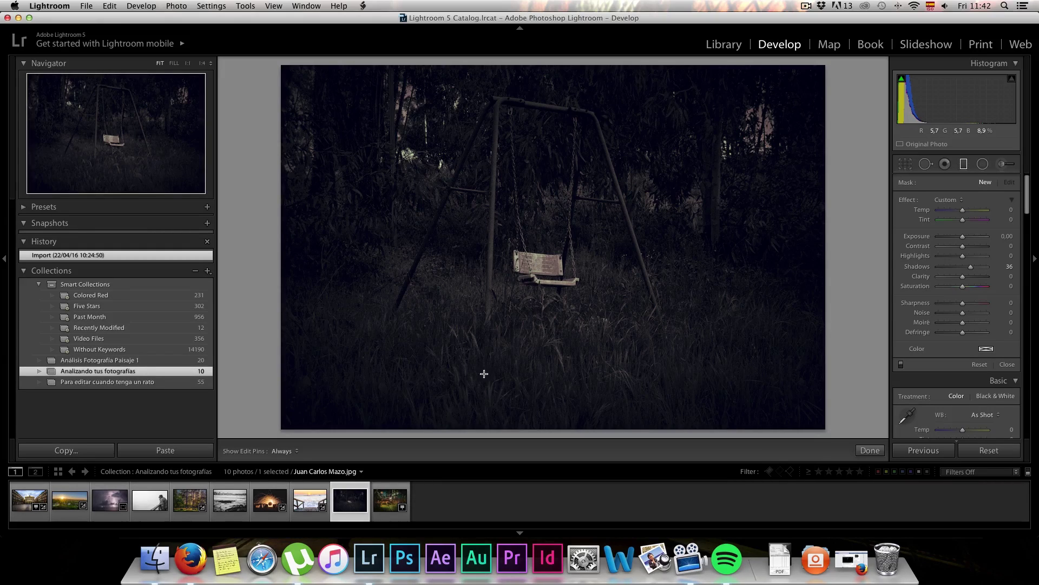
Open the night street photo and crop narrow strips off its upper and lower edges, keeping the full width
{"action": "left_click", "coordinate": [389, 504]}
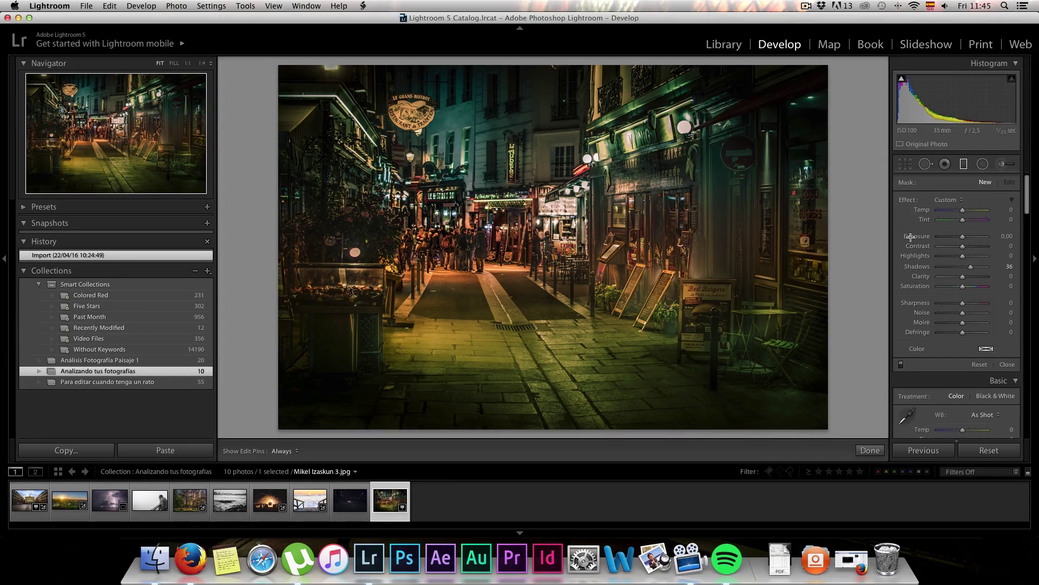
{"action": "left_click", "coordinate": [905, 164]}
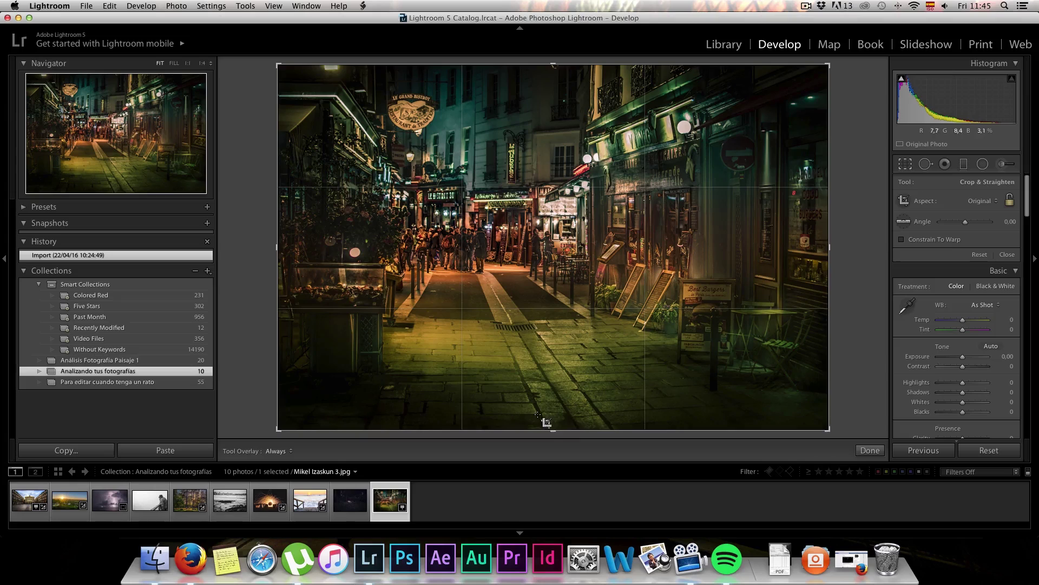
{"action": "left_click_drag", "start_coordinate": [553, 430], "coordinate": [551, 417]}
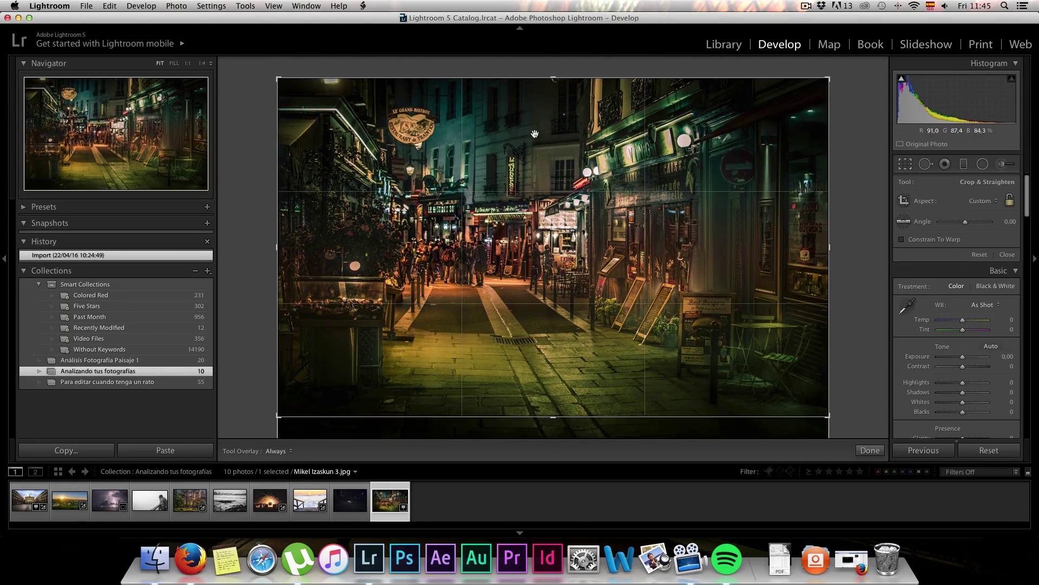
{"action": "left_click_drag", "start_coordinate": [558, 77], "coordinate": [560, 77]}
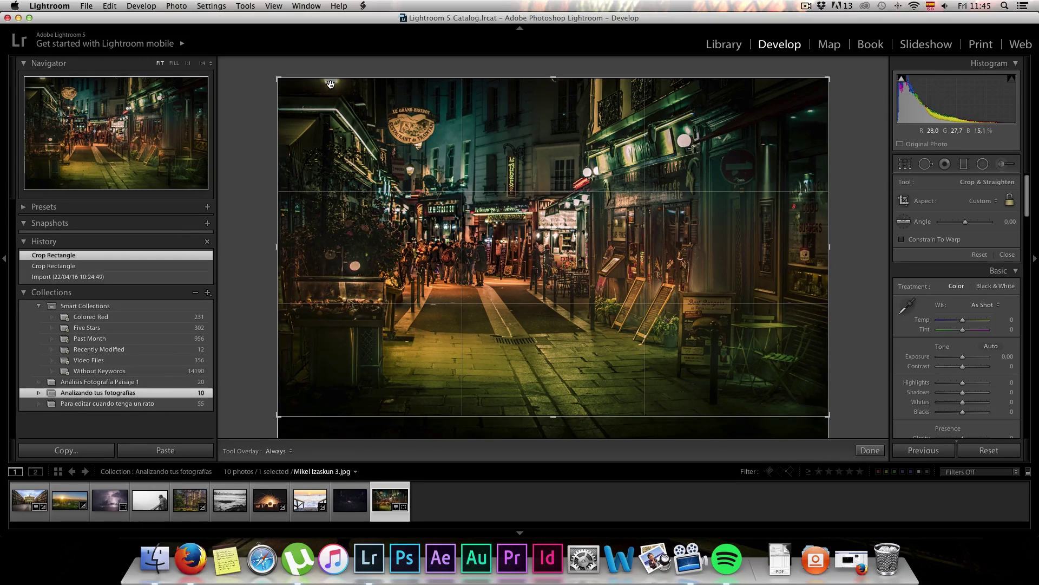
{"action": "left_click_drag", "start_coordinate": [560, 77], "coordinate": [550, 86]}
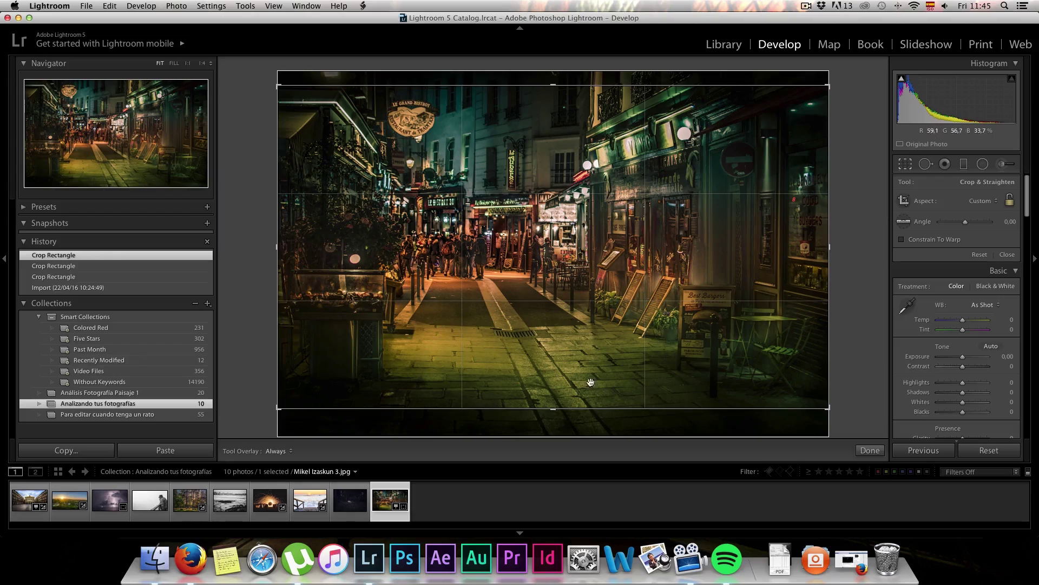
{"action": "left_click_drag", "start_coordinate": [555, 410], "coordinate": [555, 410]}
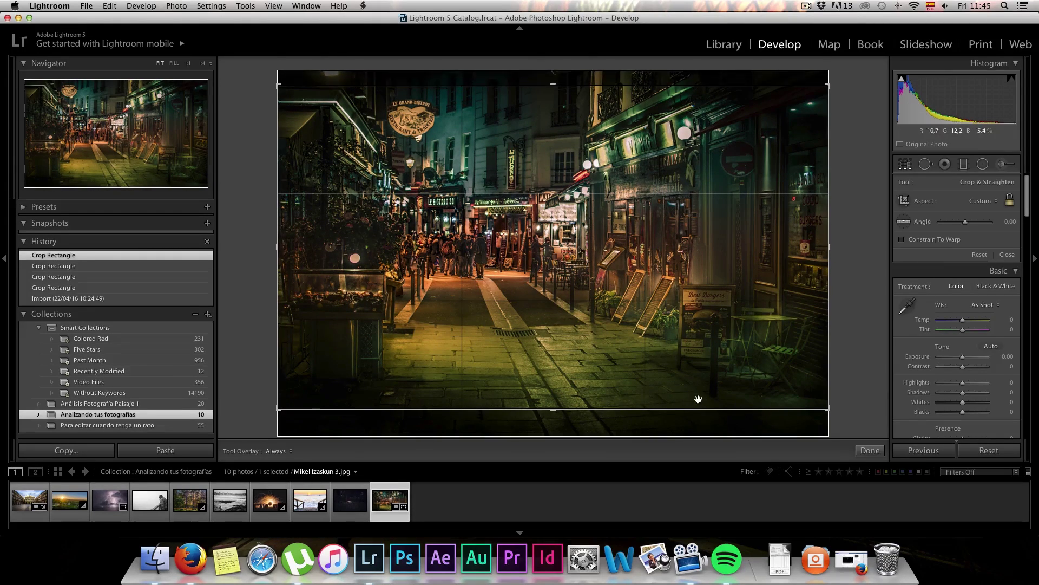
{"action": "key", "text": "Return"}
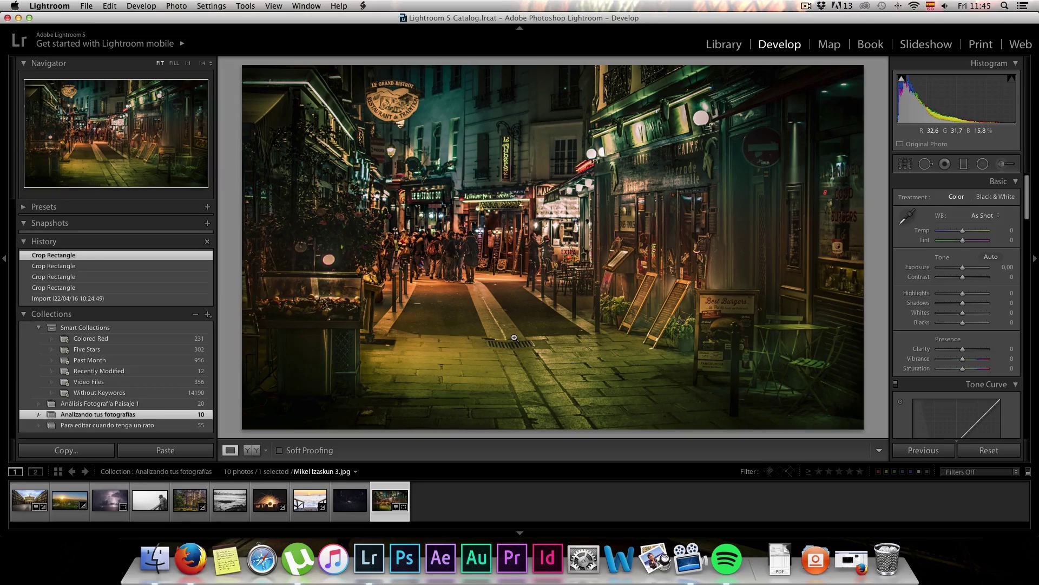